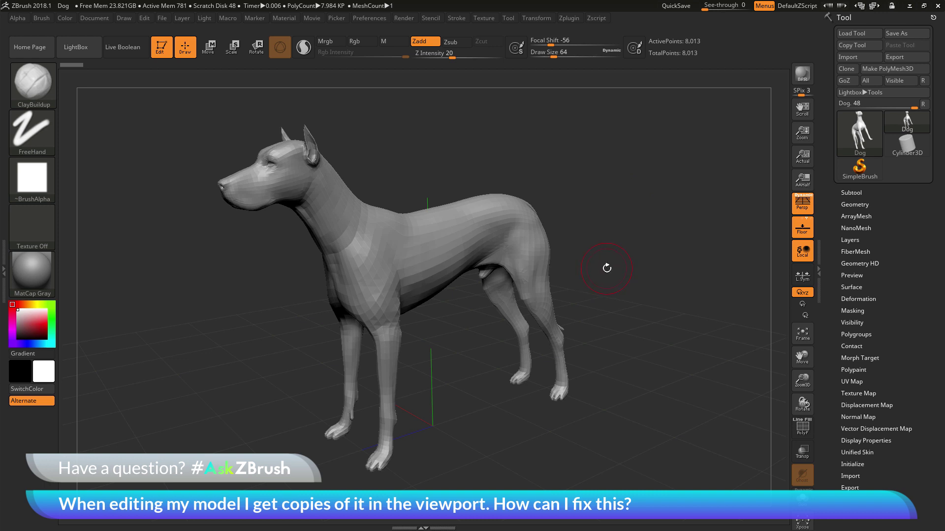
- Orbit the dog, sculpt its chest, and enlarge it, leaving a copy behind
{"action": "mouse_move", "coordinate": [611, 278]}
{"action": "left_mouse_down"}
{"action": "mouse_move", "coordinate": [605, 296]}
{"action": "mouse_move", "coordinate": [604, 281]}
{"action": "left_mouse_up"}
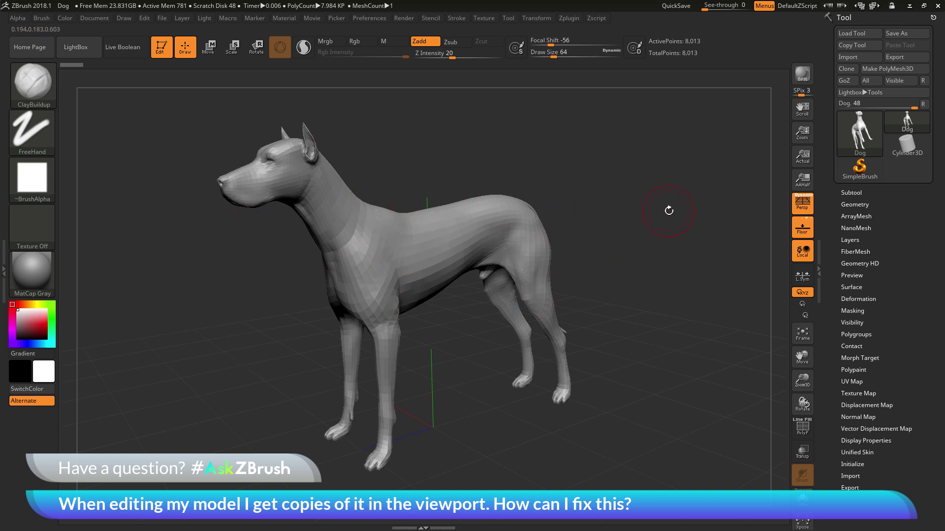
{"action": "left_click_drag", "start_coordinate": [664, 219], "coordinate": [629, 242]}
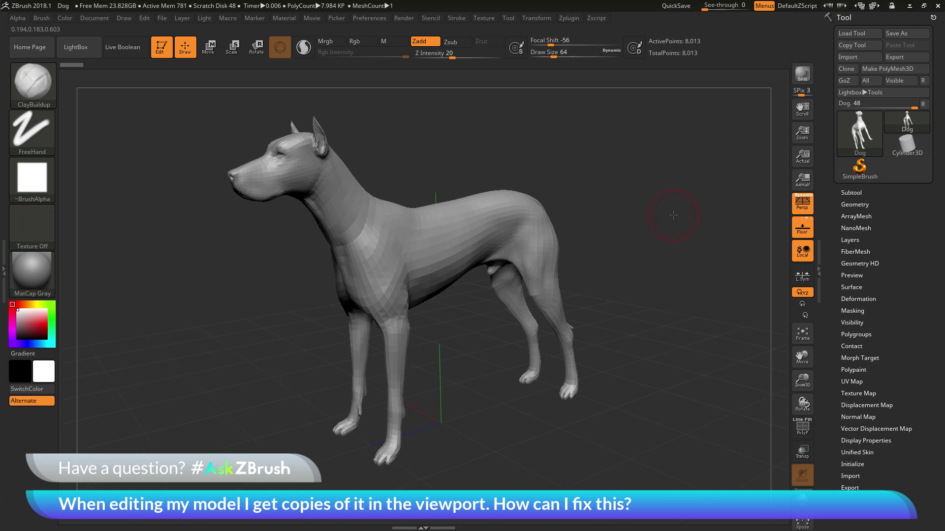
{"action": "mouse_move", "coordinate": [369, 254]}
{"action": "left_mouse_down"}
{"action": "mouse_move", "coordinate": [391, 228]}
{"action": "mouse_move", "coordinate": [413, 243]}
{"action": "left_mouse_up"}
{"action": "left_click_drag", "start_coordinate": [653, 249], "coordinate": [652, 242]}
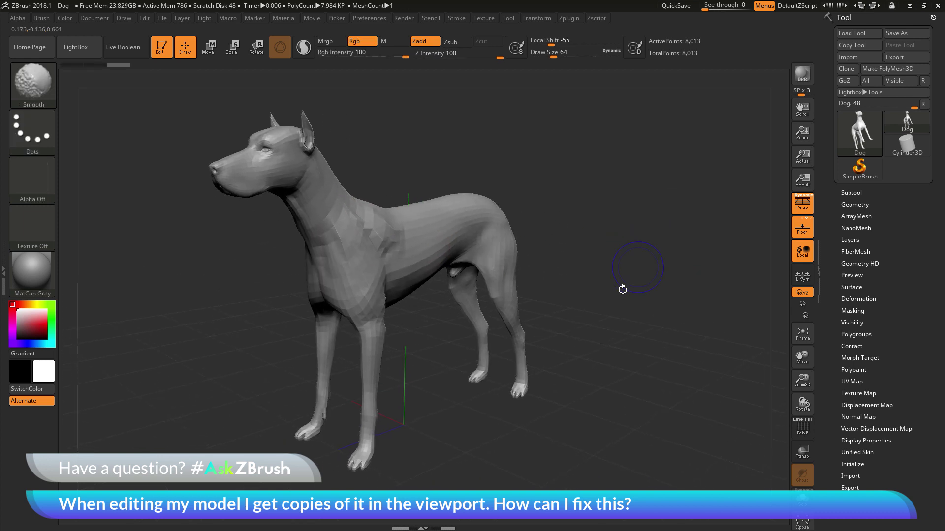
{"action": "mouse_move", "coordinate": [458, 289]}
{"action": "left_mouse_down"}
{"action": "mouse_move", "coordinate": [590, 343]}
{"action": "mouse_move", "coordinate": [544, 230]}
{"action": "left_mouse_up"}
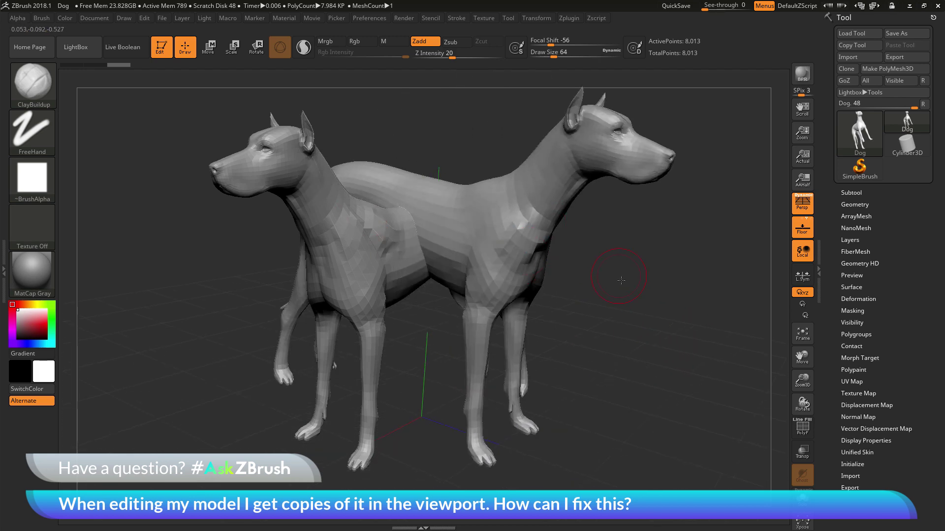
- Rotate the dogs into front, right-facing and left-facing side views
{"action": "mouse_move", "coordinate": [611, 263]}
{"action": "left_mouse_down"}
{"action": "mouse_move", "coordinate": [682, 323]}
{"action": "mouse_move", "coordinate": [679, 347]}
{"action": "mouse_move", "coordinate": [662, 316]}
{"action": "mouse_move", "coordinate": [715, 338]}
{"action": "mouse_move", "coordinate": [675, 379]}
{"action": "mouse_move", "coordinate": [416, 398]}
{"action": "left_mouse_up"}
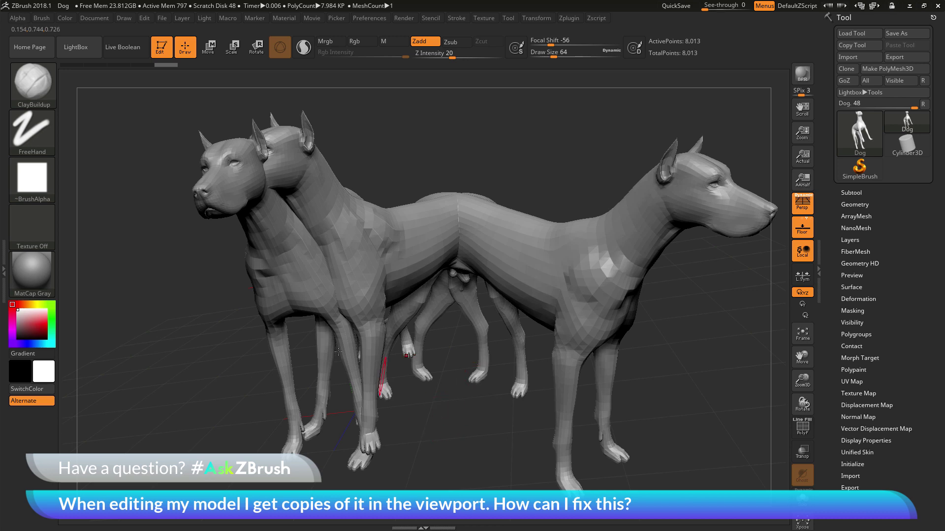
{"action": "mouse_move", "coordinate": [489, 433]}
{"action": "left_mouse_down"}
{"action": "mouse_move", "coordinate": [666, 449]}
{"action": "mouse_move", "coordinate": [689, 416]}
{"action": "mouse_move", "coordinate": [487, 251]}
{"action": "left_mouse_up"}
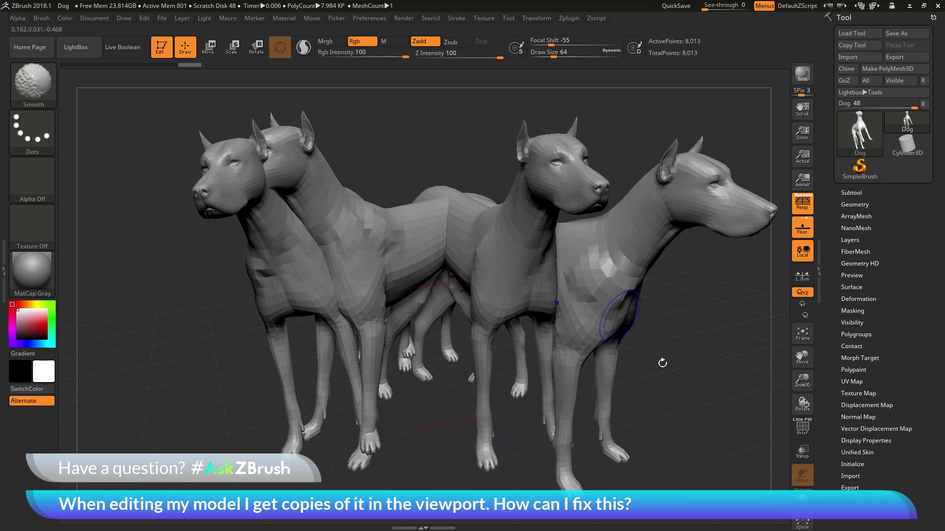
{"action": "mouse_move", "coordinate": [662, 363]}
{"action": "left_mouse_down"}
{"action": "mouse_move", "coordinate": [713, 372]}
{"action": "mouse_move", "coordinate": [384, 217]}
{"action": "left_mouse_up"}
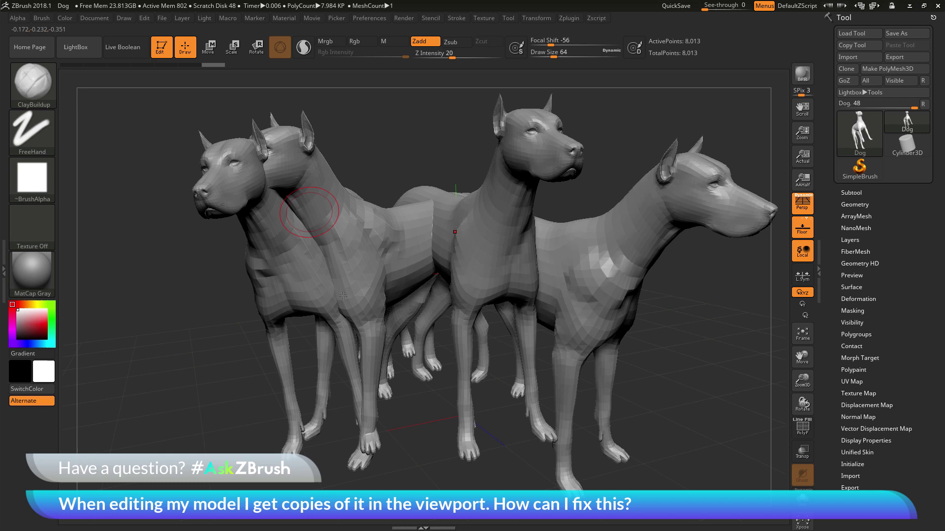
{"action": "mouse_move", "coordinate": [689, 339]}
{"action": "left_mouse_down"}
{"action": "mouse_move", "coordinate": [656, 355]}
{"action": "mouse_move", "coordinate": [725, 329]}
{"action": "mouse_move", "coordinate": [721, 361]}
{"action": "mouse_move", "coordinate": [719, 344]}
{"action": "left_mouse_up"}
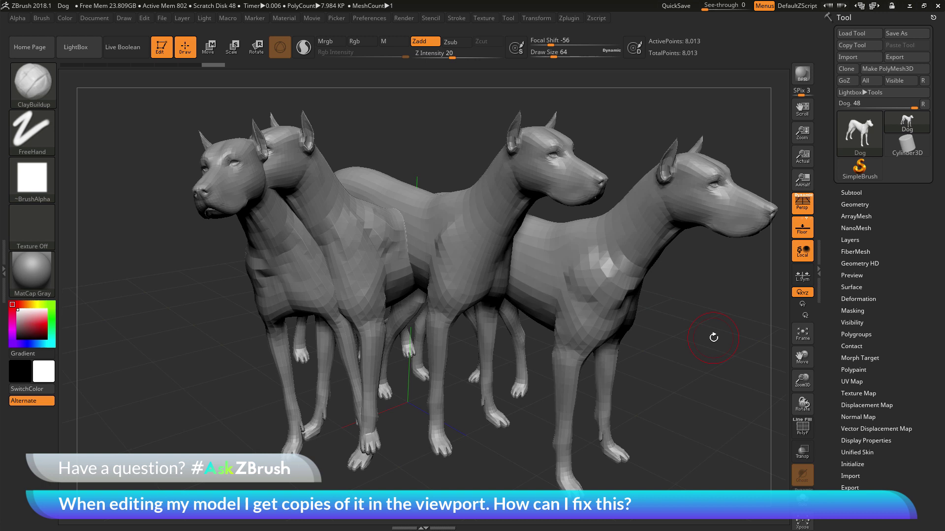
- Shrink the live dog and move it up toward the top of the canvas
{"action": "left_click_drag", "start_coordinate": [707, 373], "coordinate": [699, 347]}
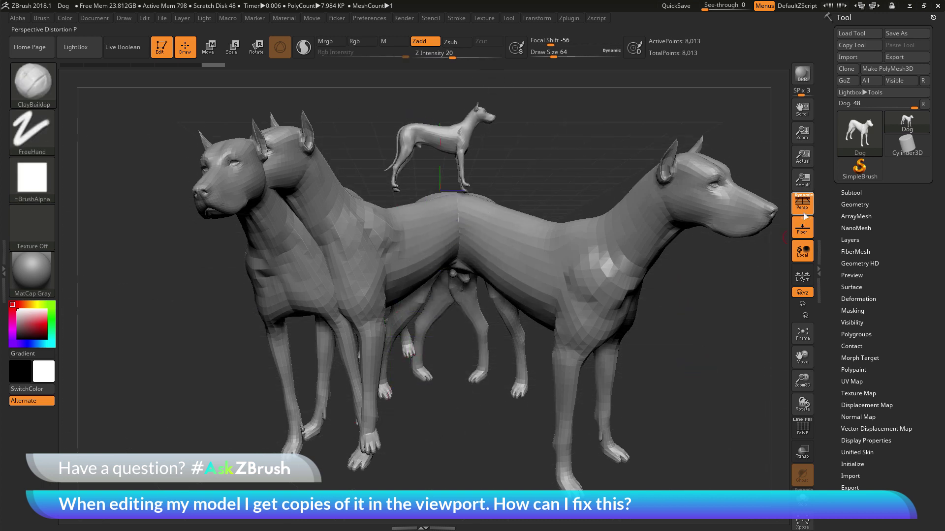
- Switch to orthographic view, hide the floor grid, and rotate the small dog frontward
{"action": "key", "text": "p"}
{"action": "left_click", "coordinate": [801, 229]}
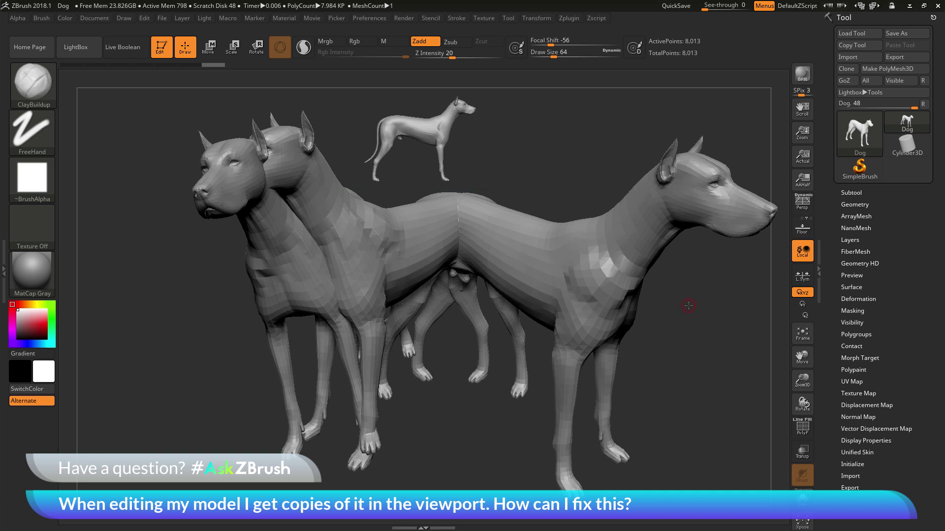
{"action": "left_click_drag", "start_coordinate": [687, 305], "coordinate": [701, 379]}
- Rotate the dog with Shift-constrained turns to a side view, then a new orientation
{"action": "key", "text": "shift"}
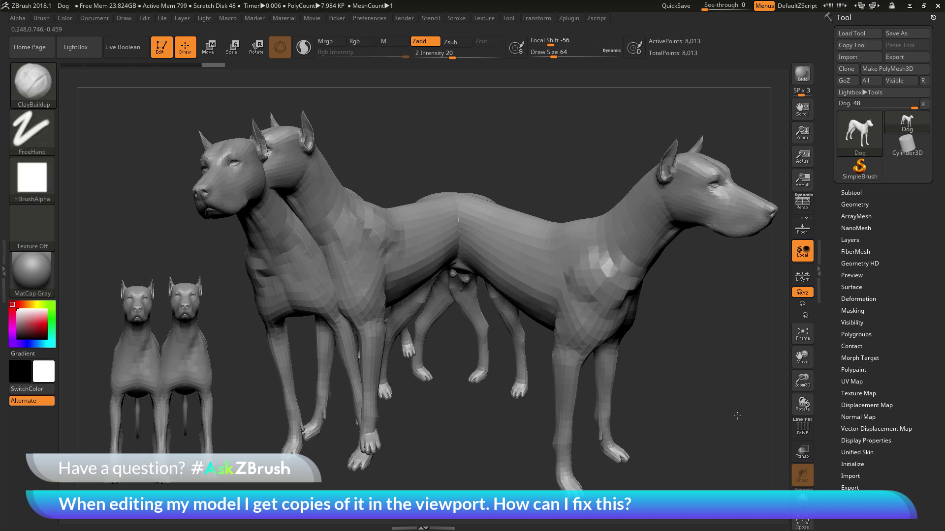
{"action": "mouse_move", "coordinate": [763, 410]}
{"action": "left_mouse_down"}
{"action": "mouse_move", "coordinate": [684, 357]}
{"action": "mouse_move", "coordinate": [782, 393]}
{"action": "left_mouse_up"}
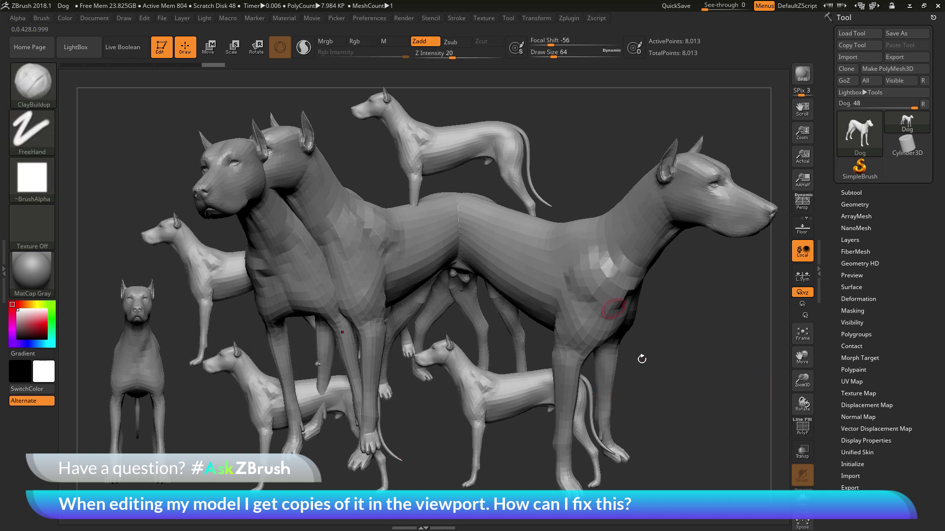
{"action": "key", "text": "shift"}
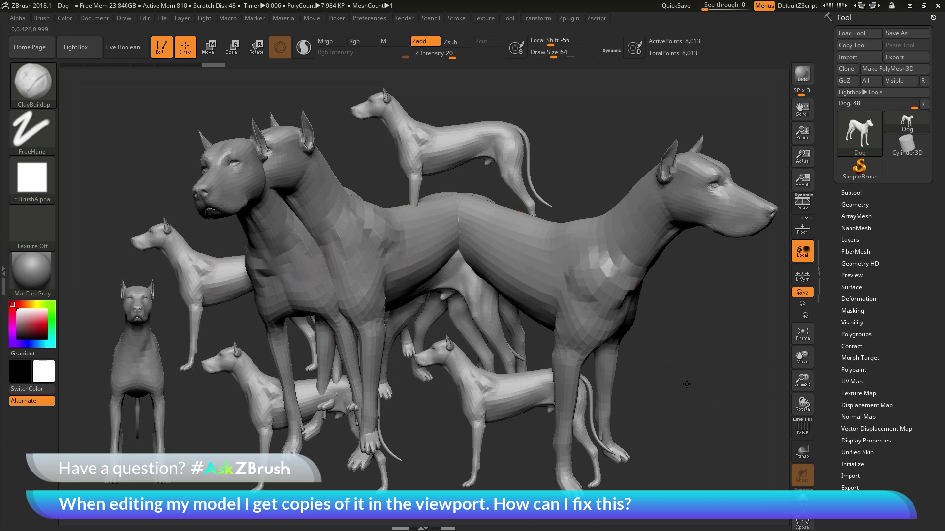
{"action": "mouse_move", "coordinate": [692, 349]}
{"action": "left_mouse_down"}
{"action": "mouse_move", "coordinate": [688, 386]}
{"action": "mouse_move", "coordinate": [723, 382]}
{"action": "mouse_move", "coordinate": [728, 372]}
{"action": "left_mouse_up"}
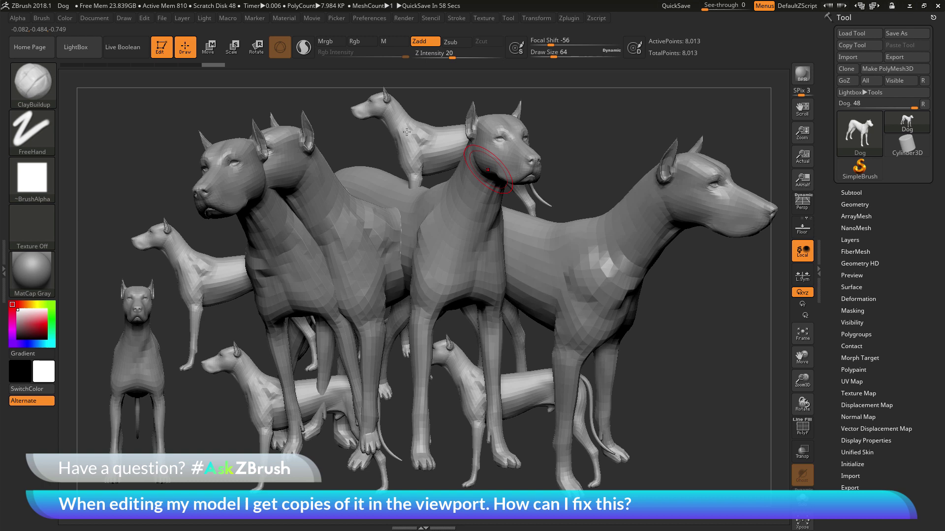
- Check Clear Layer in the Layer menu, then wipe the leftover dog copies with Ctrl+N
{"action": "left_click", "coordinate": [184, 20]}
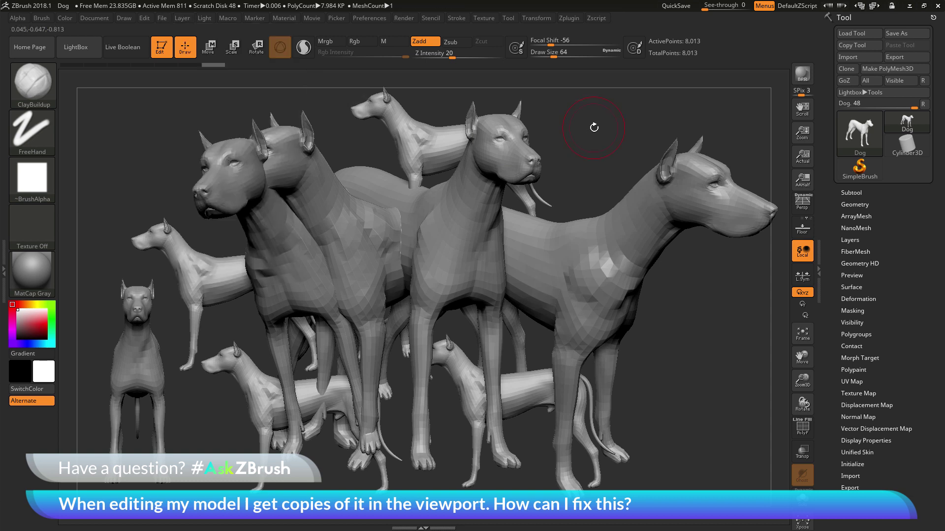
{"action": "key", "text": "ctrl"}
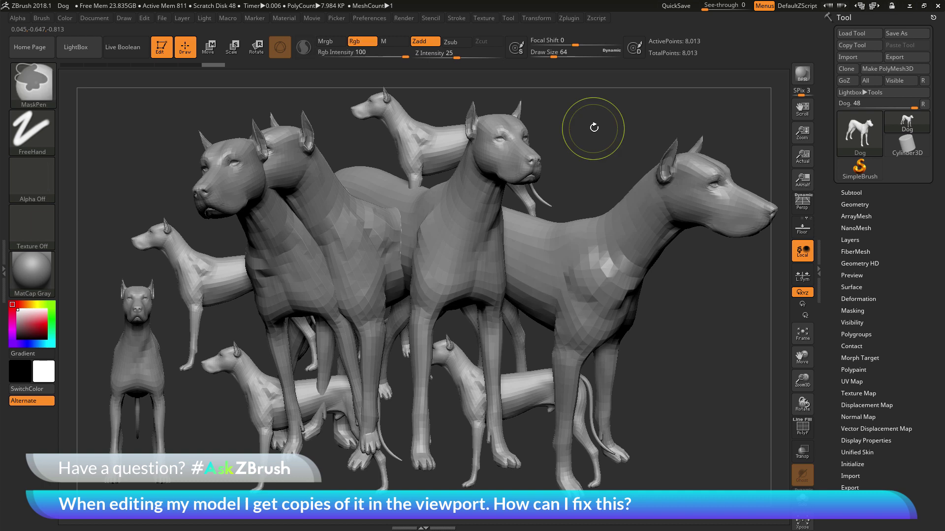
{"action": "key", "text": "ctrl+n"}
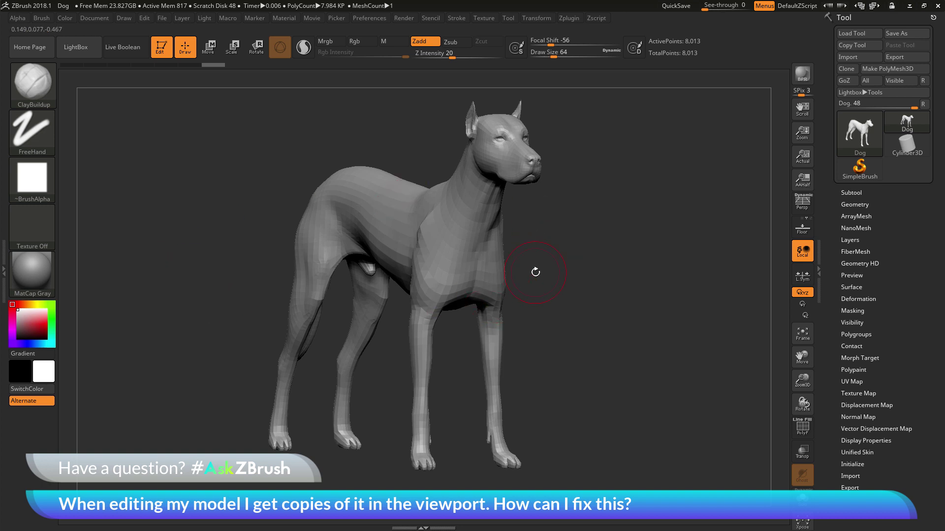
{"action": "mouse_move", "coordinate": [615, 300]}
{"action": "left_mouse_down"}
{"action": "mouse_move", "coordinate": [579, 302]}
{"action": "mouse_move", "coordinate": [588, 307]}
{"action": "mouse_move", "coordinate": [592, 288]}
{"action": "mouse_move", "coordinate": [583, 244]}
{"action": "left_mouse_up"}
{"action": "key", "text": "p"}
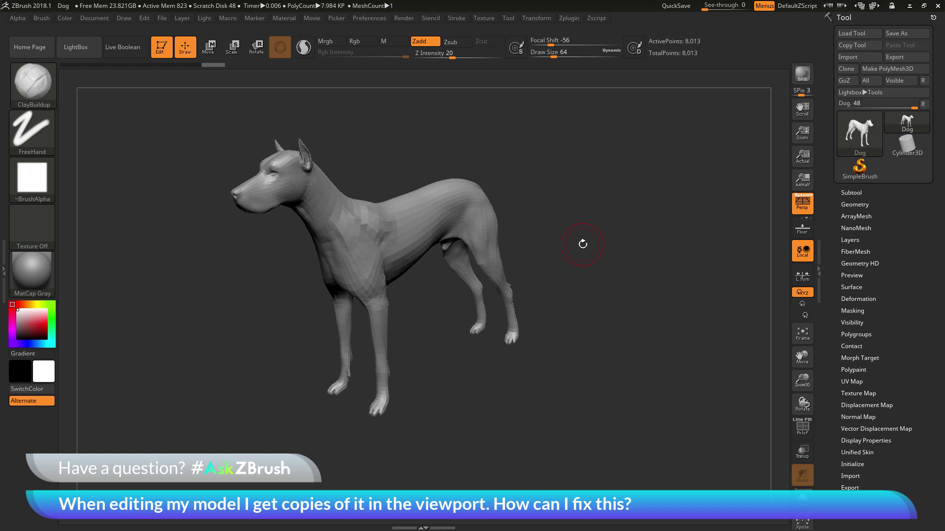
{"action": "key", "text": "shift"}
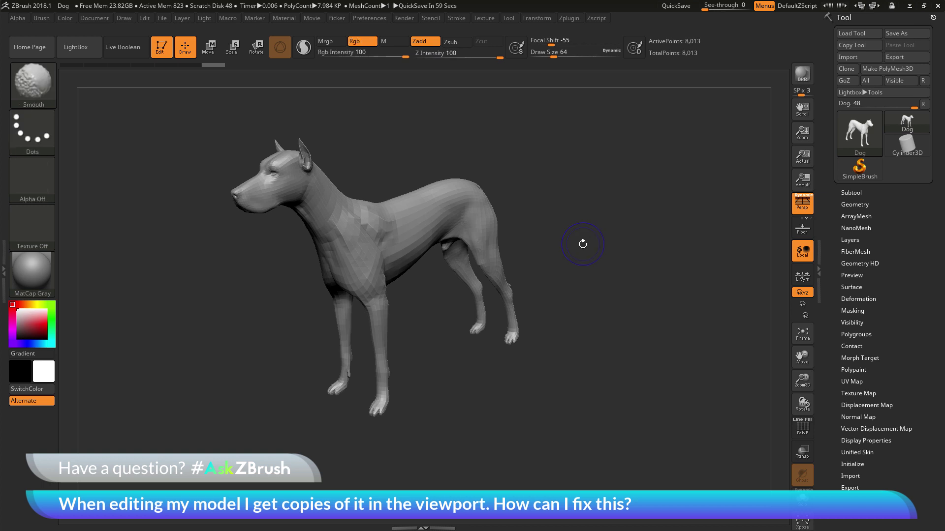
{"action": "mouse_move", "coordinate": [583, 245]}
{"action": "left_mouse_down"}
{"action": "mouse_move", "coordinate": [588, 263]}
{"action": "mouse_move", "coordinate": [460, 281]}
{"action": "mouse_move", "coordinate": [673, 316]}
{"action": "mouse_move", "coordinate": [715, 306]}
{"action": "left_mouse_up"}
{"action": "key", "text": "shift"}
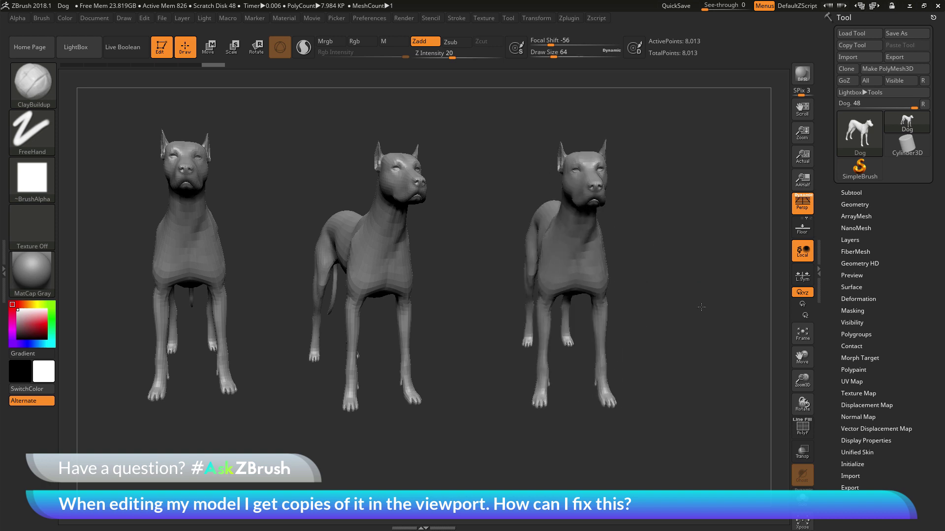
{"action": "key", "text": "ctrl"}
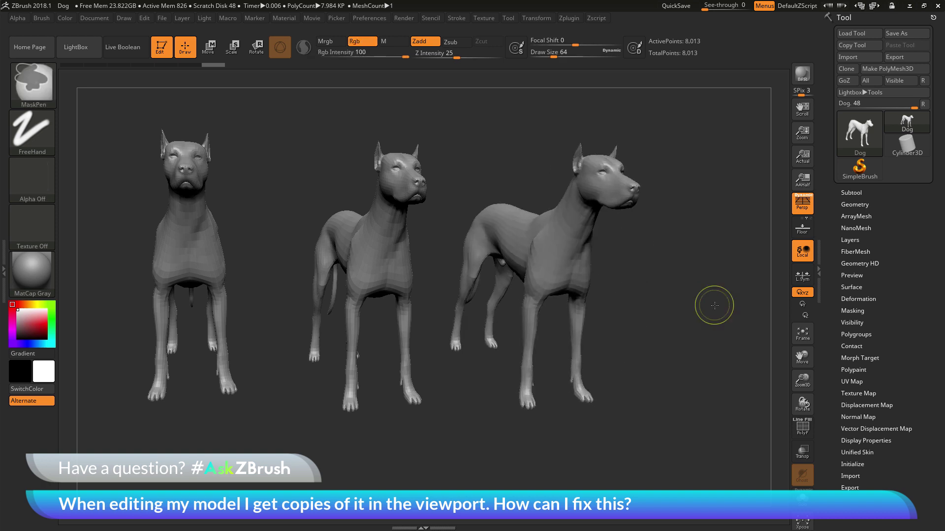
{"action": "key", "text": "ctrl+n"}
{"action": "mouse_move", "coordinate": [709, 291]}
{"action": "left_mouse_down"}
{"action": "mouse_move", "coordinate": [602, 288]}
{"action": "mouse_move", "coordinate": [438, 254]}
{"action": "left_mouse_up"}
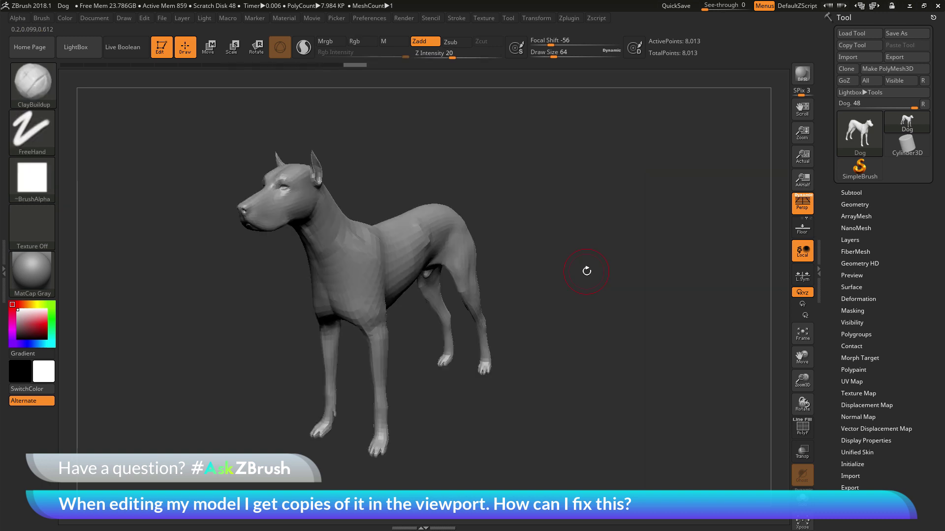
{"action": "left_click_drag", "start_coordinate": [585, 266], "coordinate": [601, 253]}
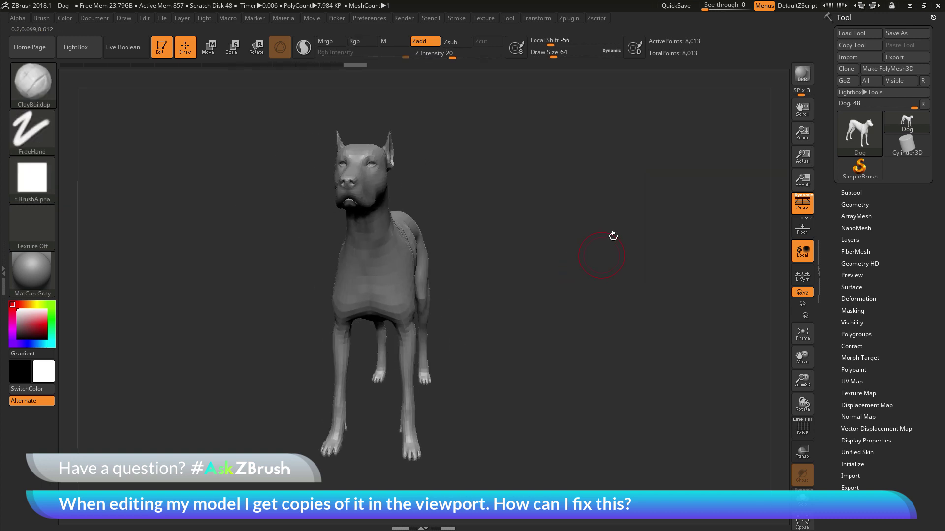
{"action": "key", "text": "shift"}
{"action": "mouse_move", "coordinate": [532, 291]}
{"action": "left_mouse_down"}
{"action": "mouse_move", "coordinate": [685, 291]}
{"action": "mouse_move", "coordinate": [633, 313]}
{"action": "mouse_move", "coordinate": [650, 266]}
{"action": "left_mouse_up"}
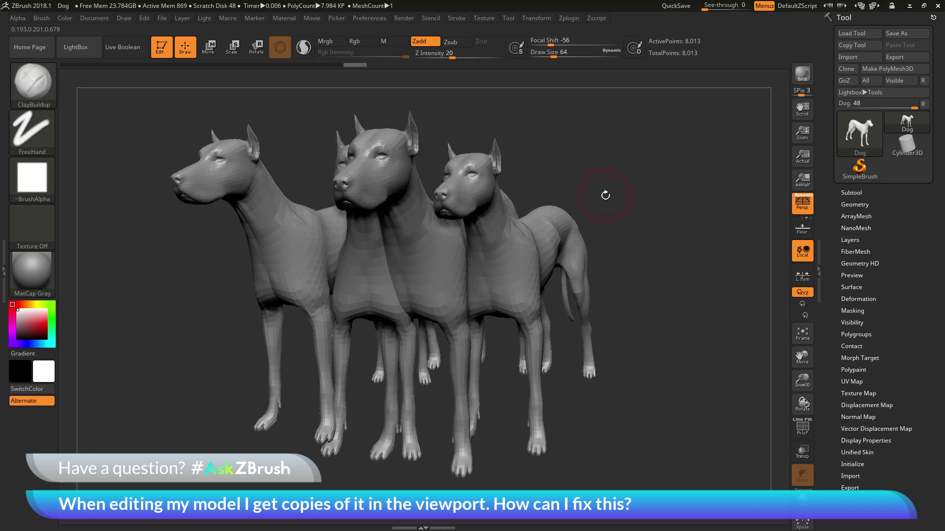
{"action": "key", "text": "ctrl"}
{"action": "left_click", "coordinate": [184, 20]}
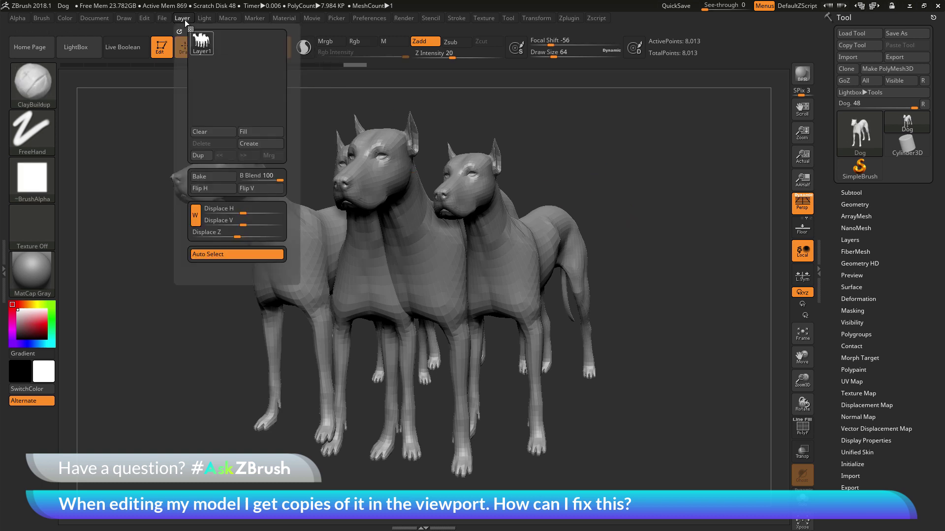
{"action": "left_click", "coordinate": [217, 133]}
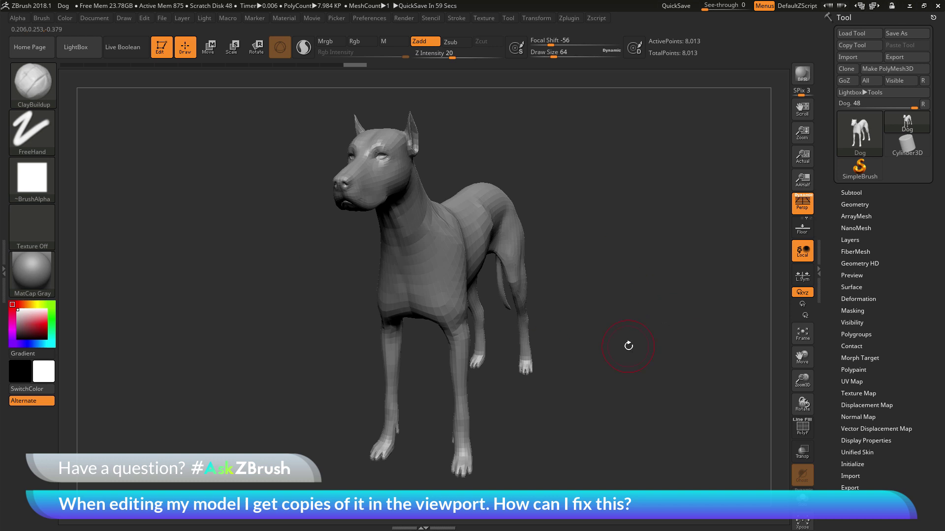
{"action": "left_click_drag", "start_coordinate": [628, 345], "coordinate": [653, 288]}
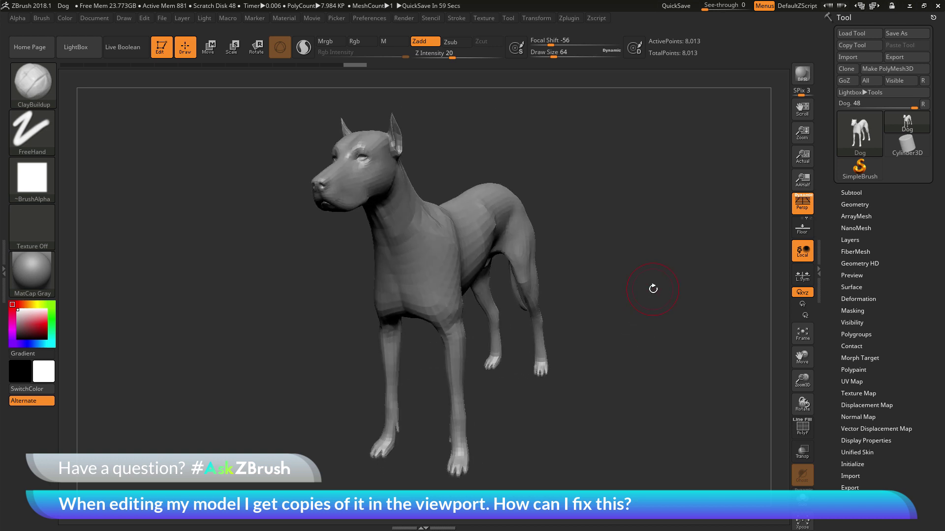
{"action": "key", "text": "shift"}
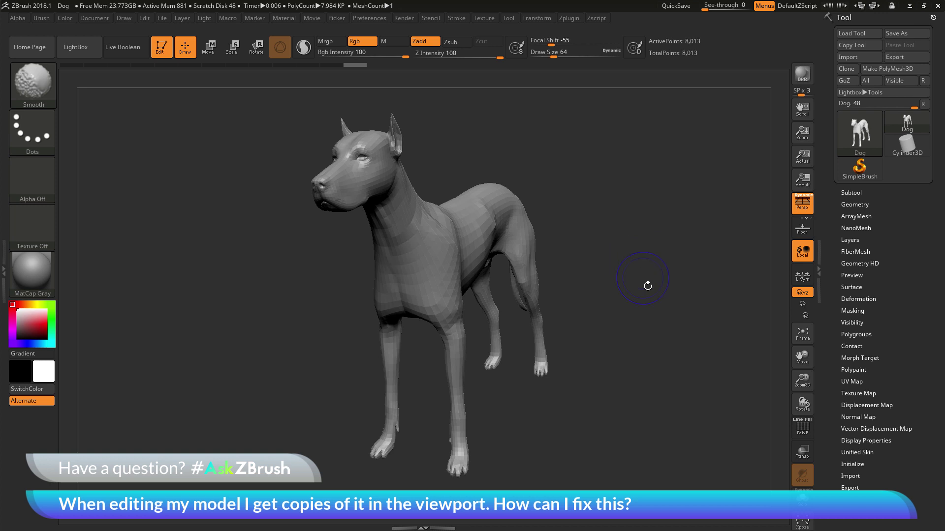
{"action": "key", "text": "shift+s"}
{"action": "left_click_drag", "start_coordinate": [647, 285], "coordinate": [647, 295]}
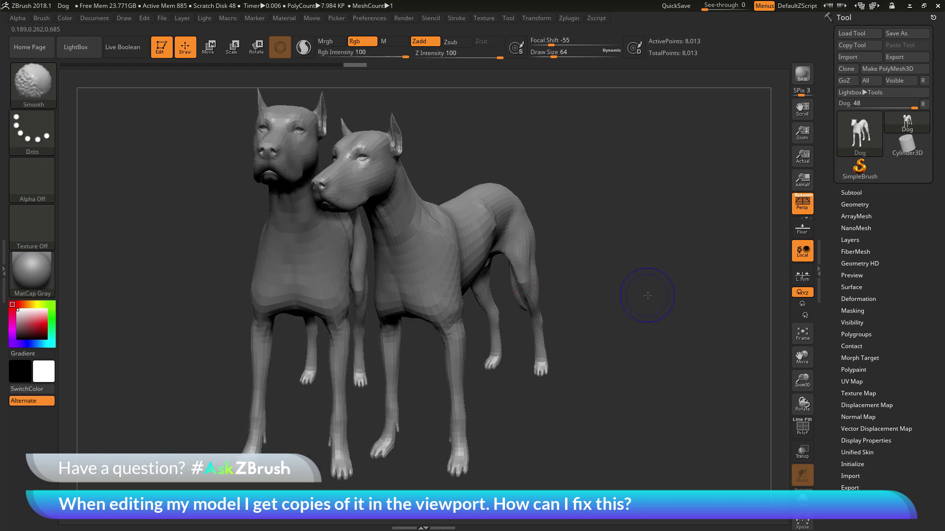
{"action": "left_click_drag", "start_coordinate": [647, 296], "coordinate": [665, 323]}
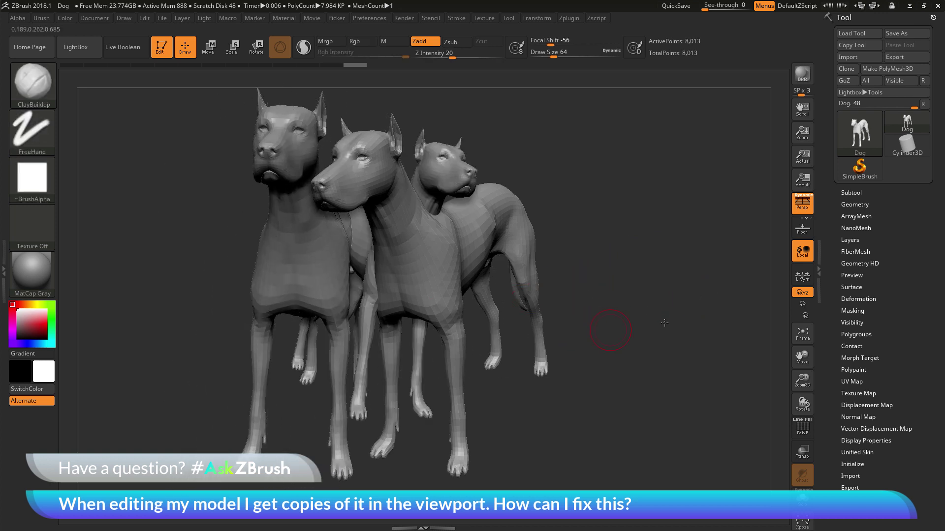
{"action": "left_click_drag", "start_coordinate": [665, 323], "coordinate": [664, 317]}
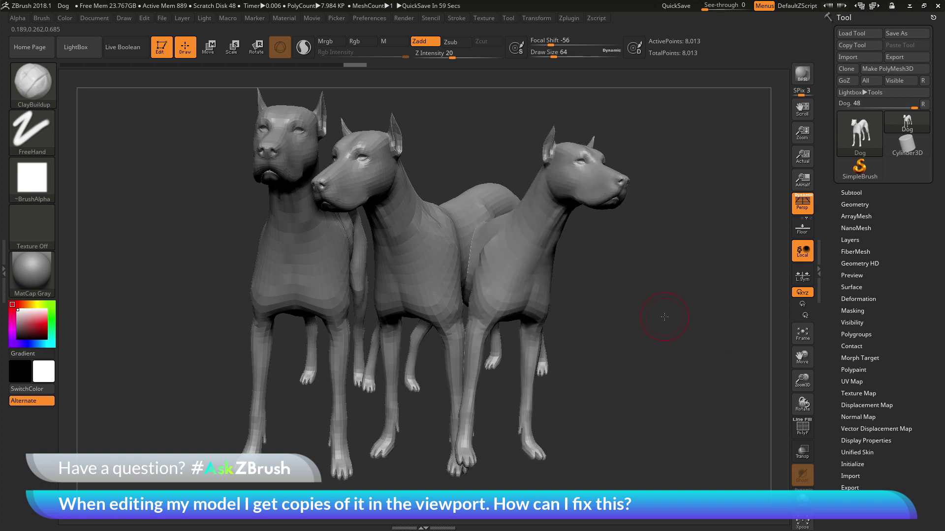
{"action": "key", "text": "ctrl+n"}
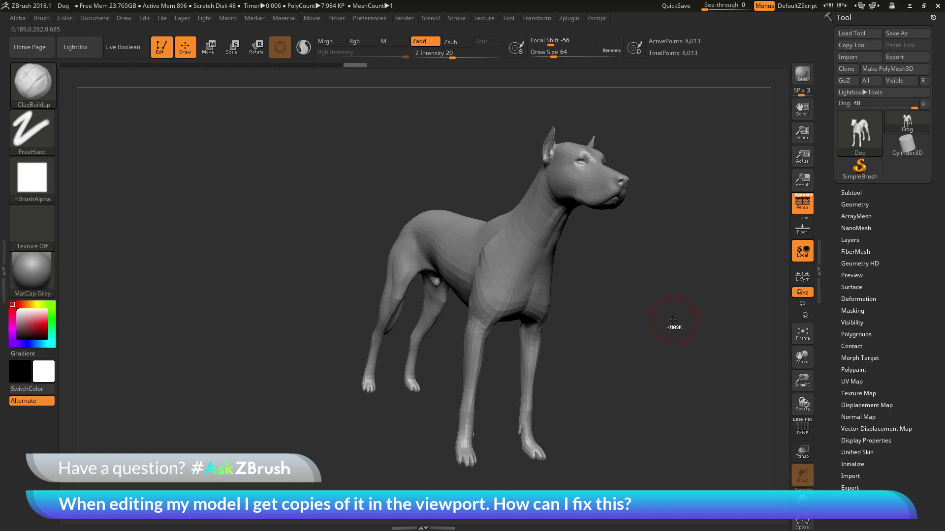
{"action": "mouse_move", "coordinate": [669, 319]}
{"action": "left_mouse_down"}
{"action": "mouse_move", "coordinate": [671, 327]}
{"action": "mouse_move", "coordinate": [667, 300]}
{"action": "mouse_move", "coordinate": [457, 242]}
{"action": "left_mouse_up"}
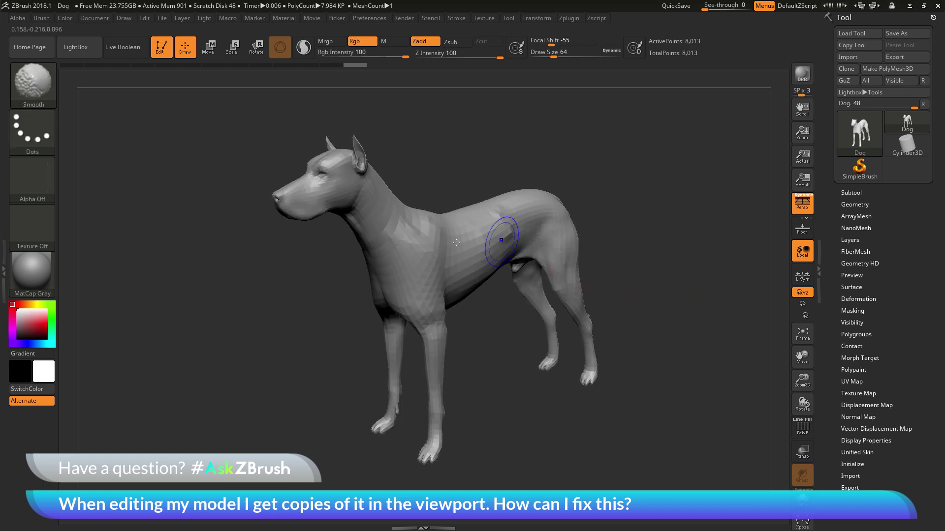
{"action": "left_click_drag", "start_coordinate": [635, 254], "coordinate": [658, 259]}
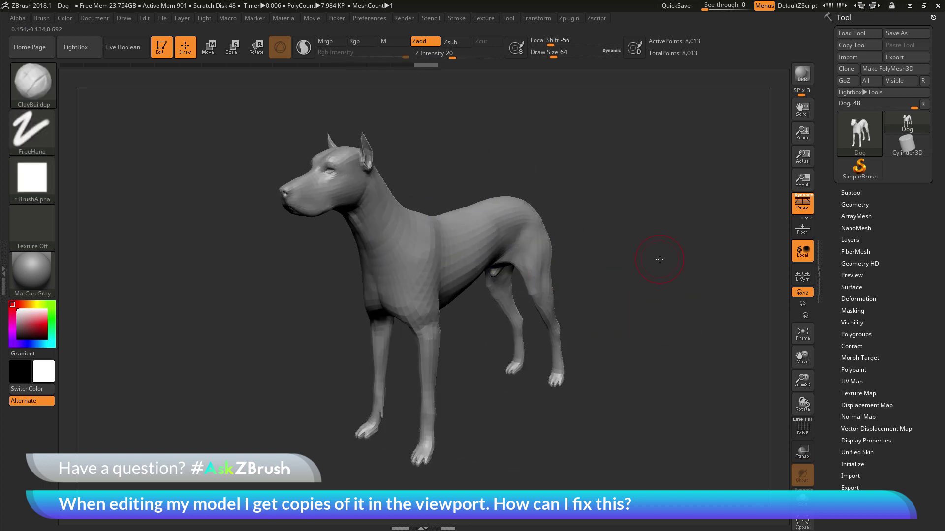